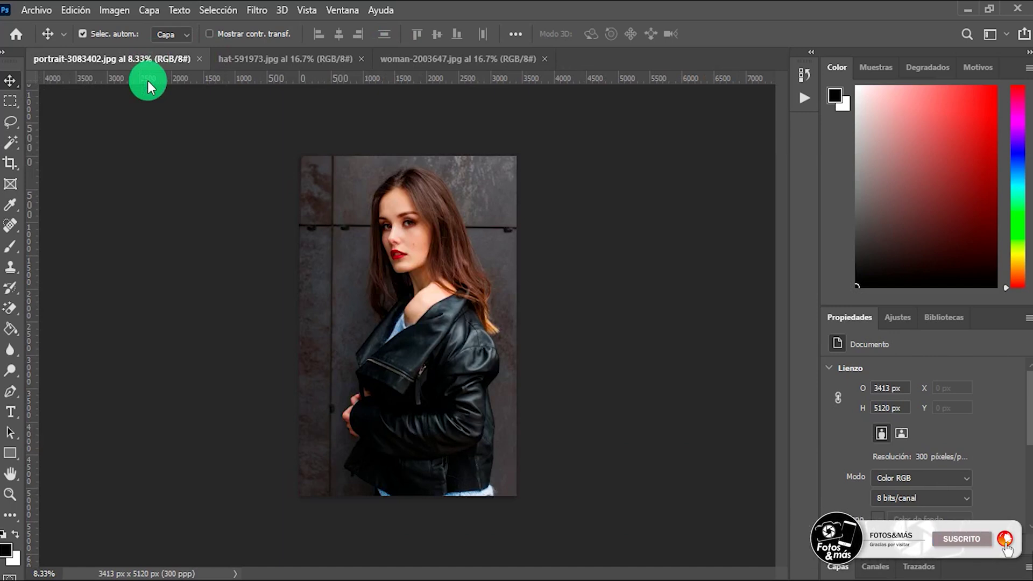
Show the portrait's Fondo layer in the Layers panel with F7 and open the Discover panel.
key("F7")
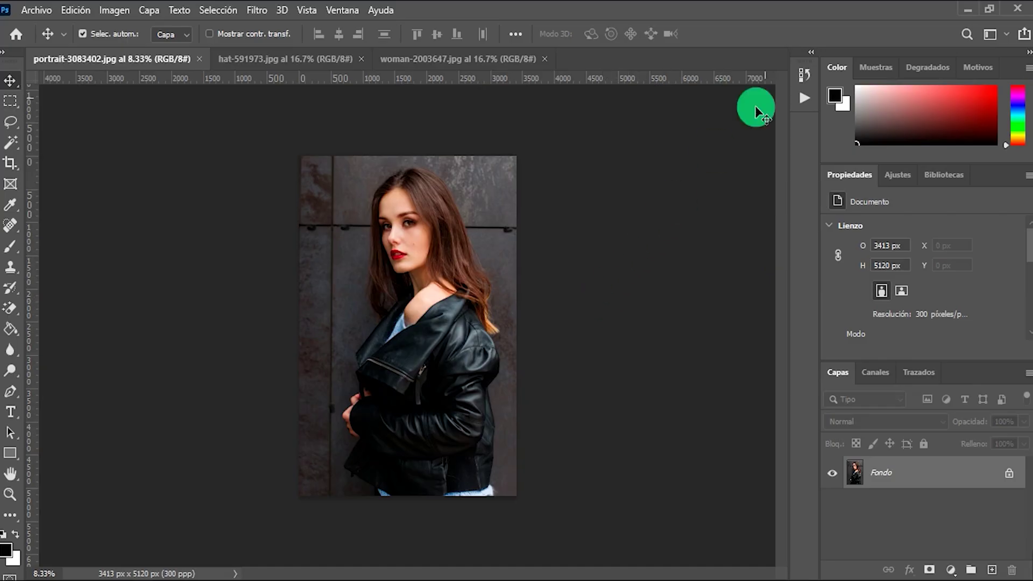
left_click(965, 34)
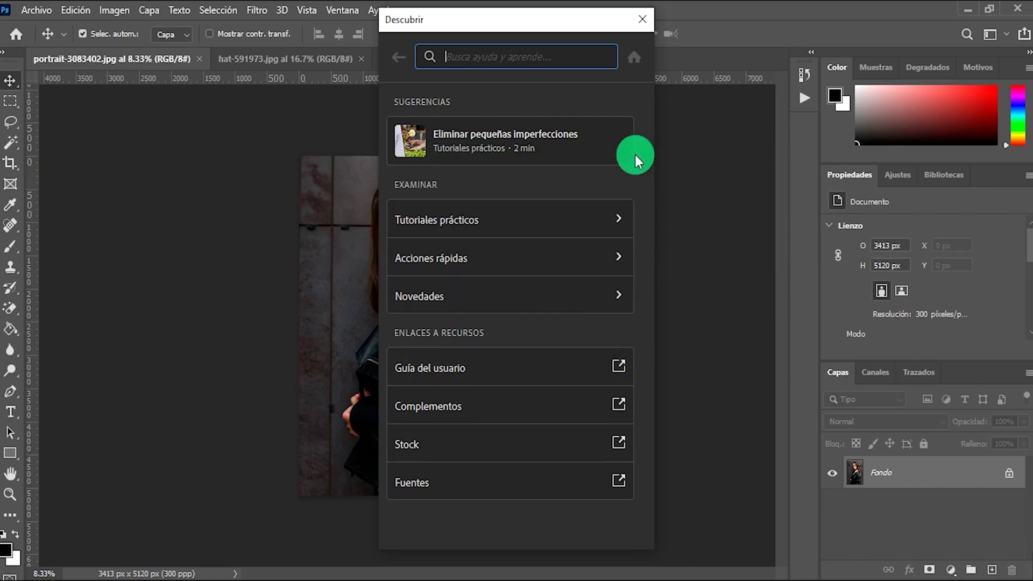
Move the Discover panel left and start the Quitar fondo quick action from Acciones rápidas.
left_click(606, 263)
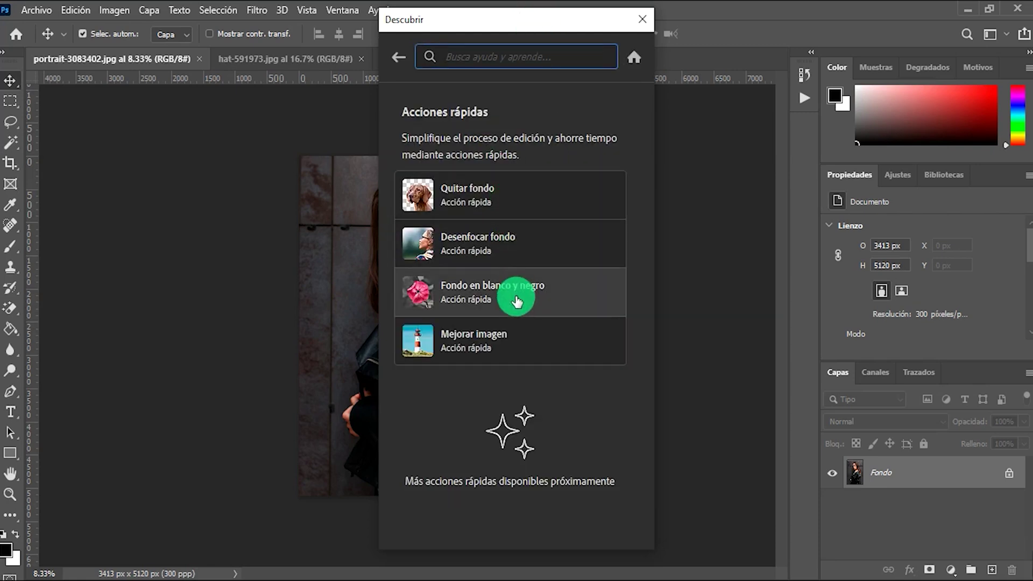
mouse_move(541, 27)
left_mouse_down()
mouse_move(167, 46)
mouse_move(177, 43)
left_mouse_up()
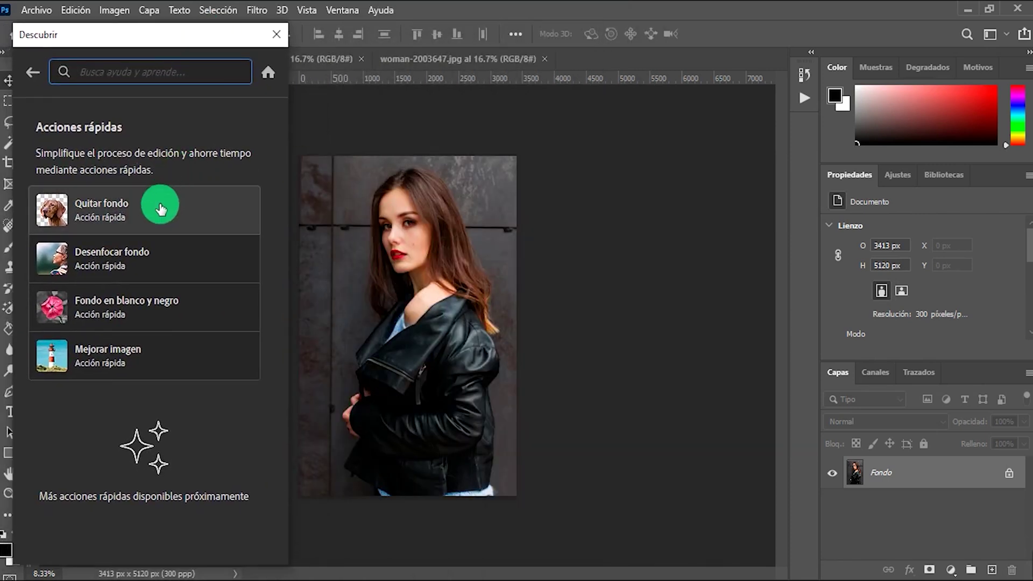
left_click(134, 207)
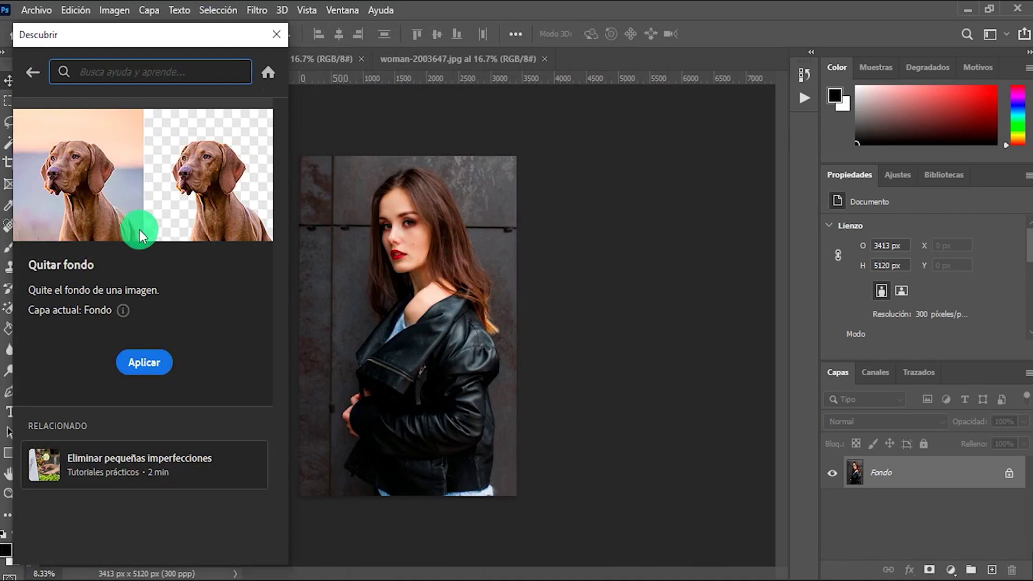
left_click(148, 375)
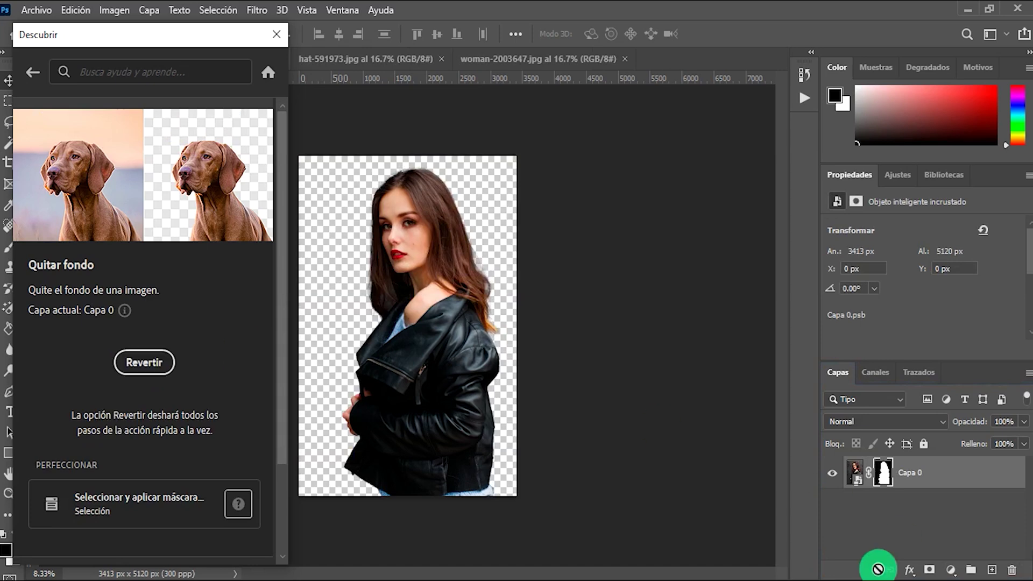
Zoom in and out on the cut-out portrait to inspect the background removal edges.
scroll(375, 249, "up", 2)
scroll(376, 249, "up", 2)
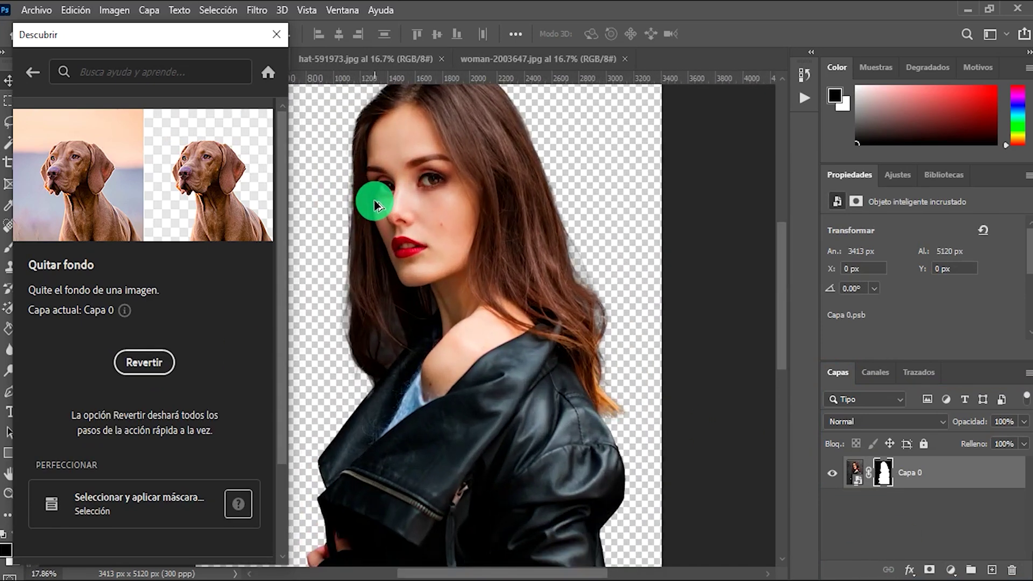
scroll(376, 249, "up", 2)
scroll(541, 252, "down", 1)
scroll(538, 250, "down", 1)
scroll(539, 250, "down", 2)
scroll(539, 250, "down", 1)
scroll(344, 484, "up", 3)
scroll(341, 498, "down", 3)
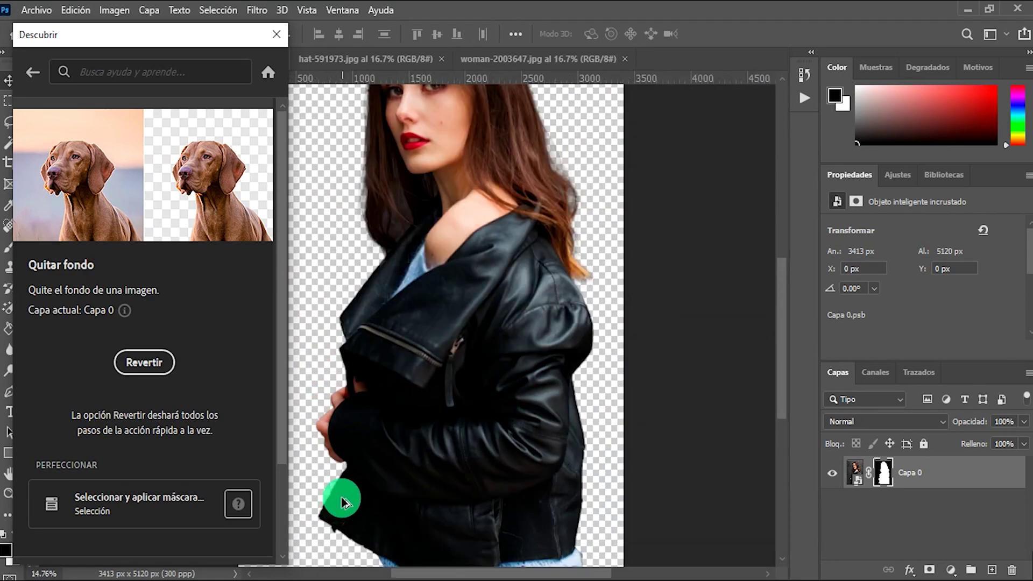
scroll(593, 535, "up", 2)
scroll(471, 474, "down", 2)
scroll(471, 474, "down", 3)
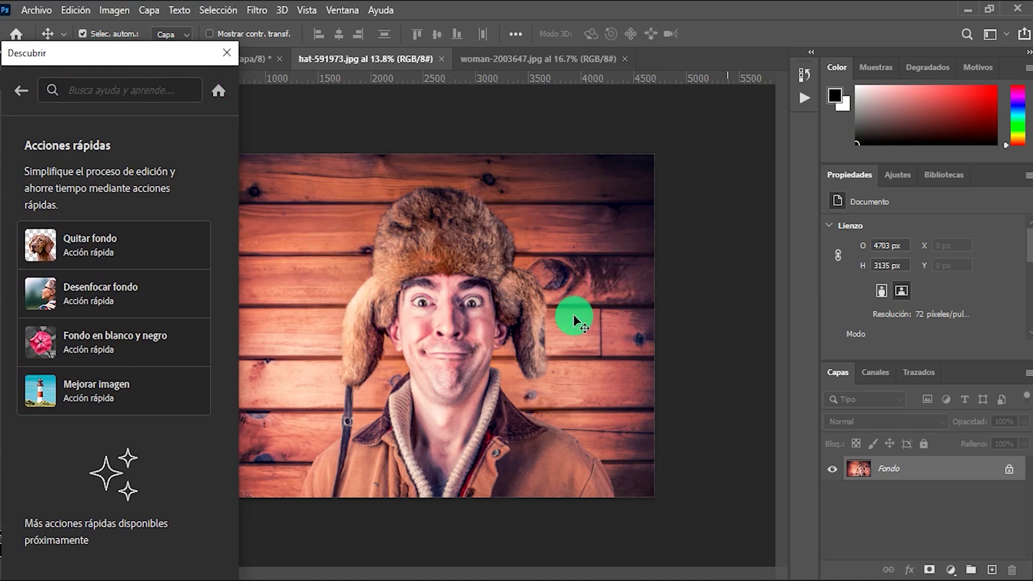
Apply the Desenfocar fondo quick action to the hat photo.
left_click(146, 296)
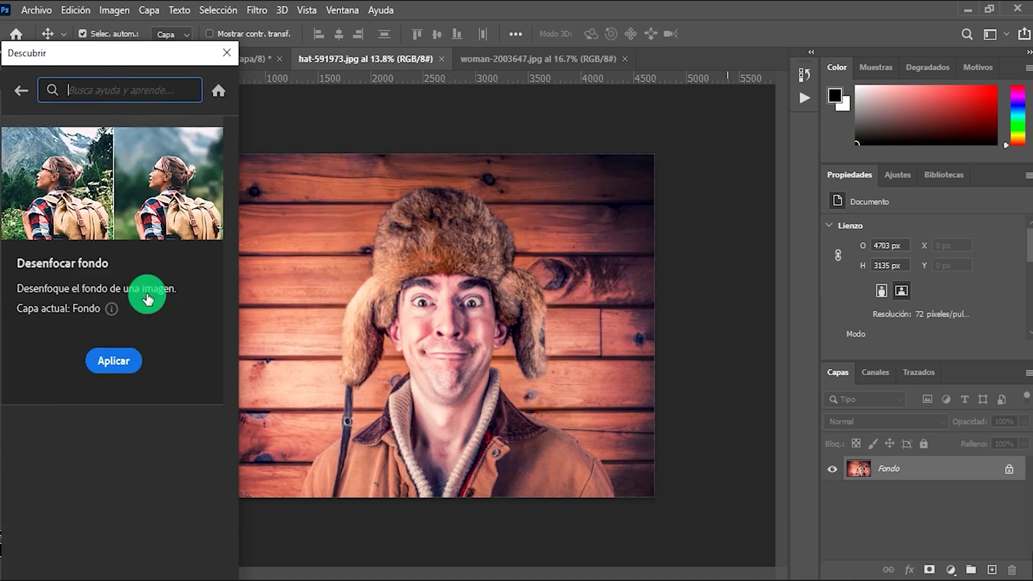
left_click(114, 360)
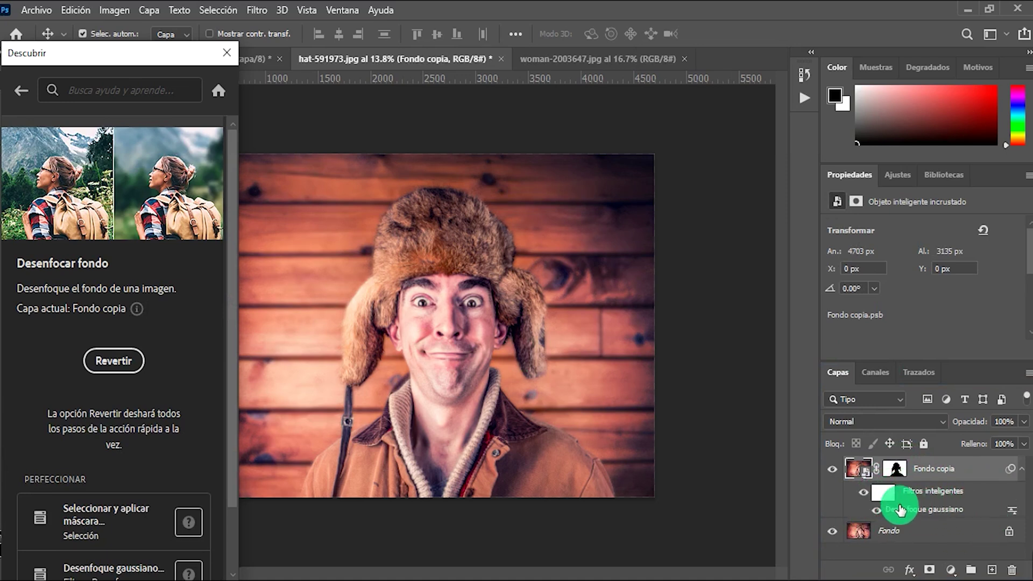
Raise the hat photo's Gaussian blur radius to about 52 pixels, then switch to woman-2003647.jpg.
double_click(926, 510)
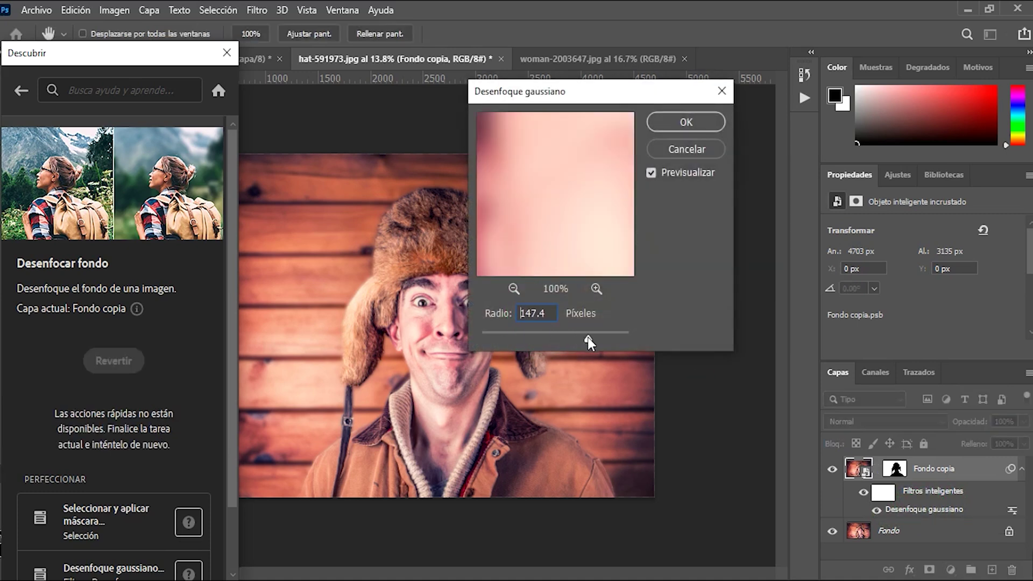
left_click_drag(609, 341, 611, 341)
left_click_drag(576, 97, 747, 94)
left_click_drag(781, 332, 625, 331)
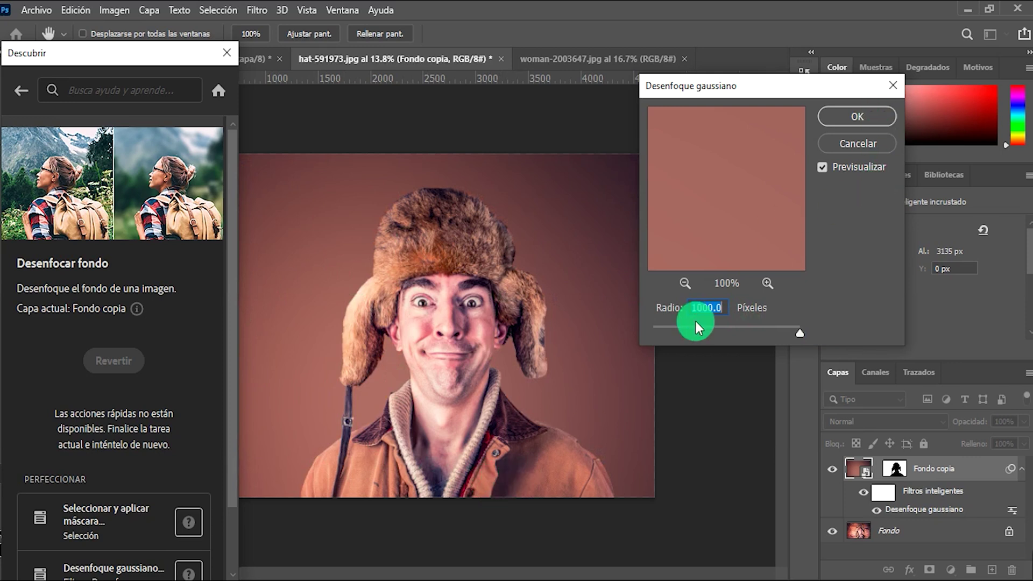
left_click(734, 323)
left_click(860, 115)
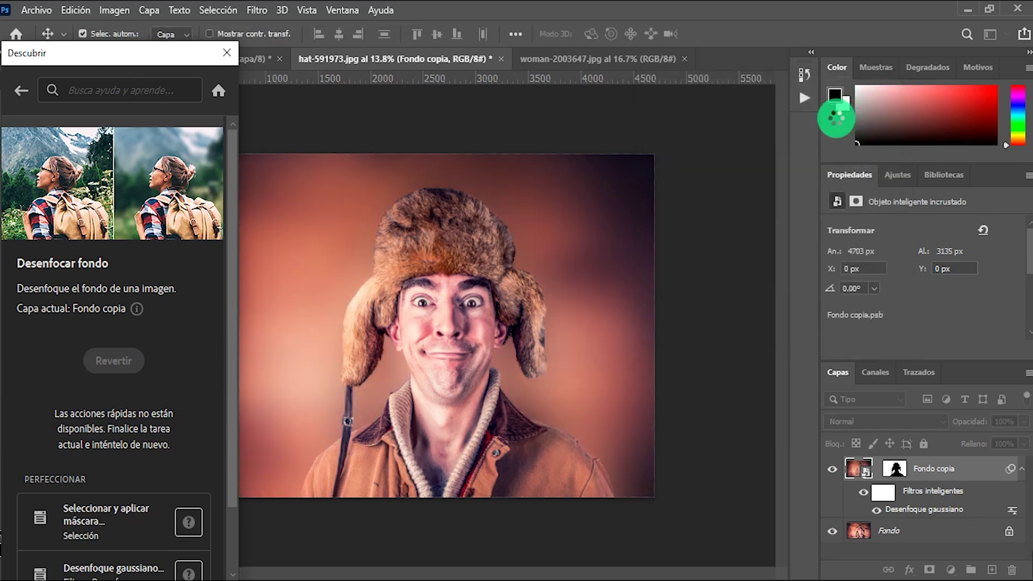
left_click(536, 370)
left_click(555, 59)
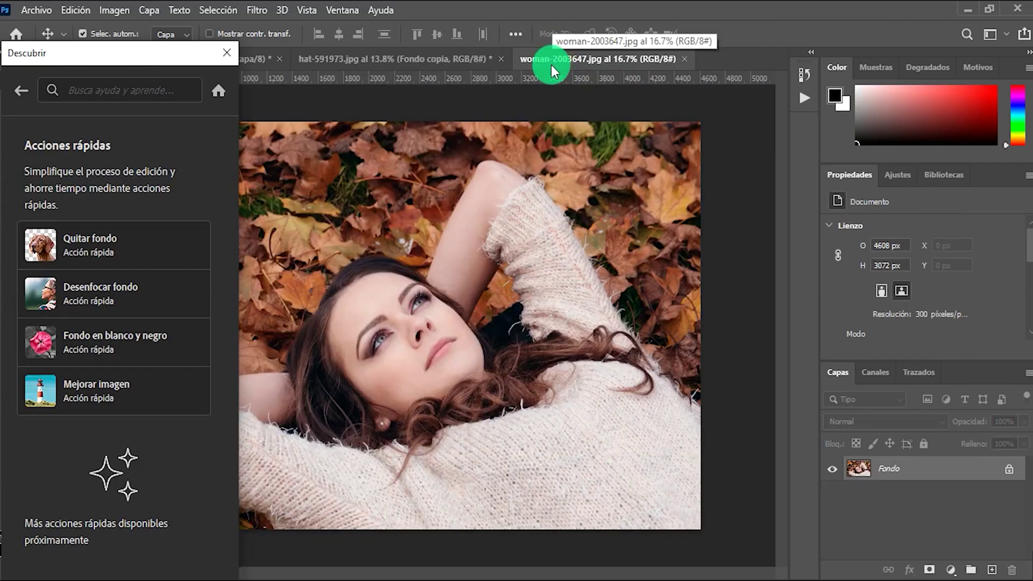
Apply Fondo en blanco y negro to the woman photo and move the Discover panel aside.
left_click(118, 364)
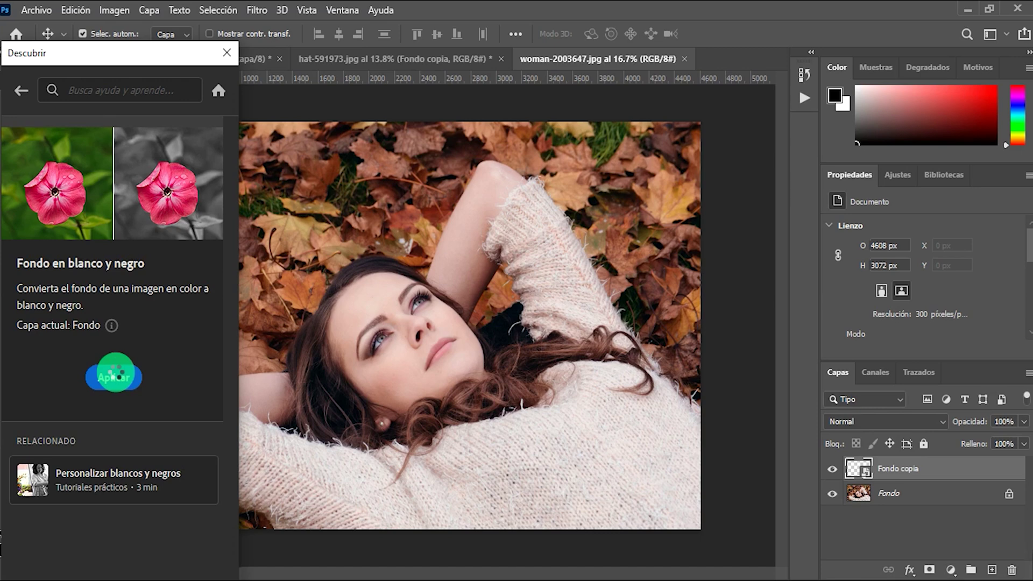
mouse_move(149, 59)
left_mouse_down()
mouse_move(95, 470)
mouse_move(207, 571)
left_mouse_up()
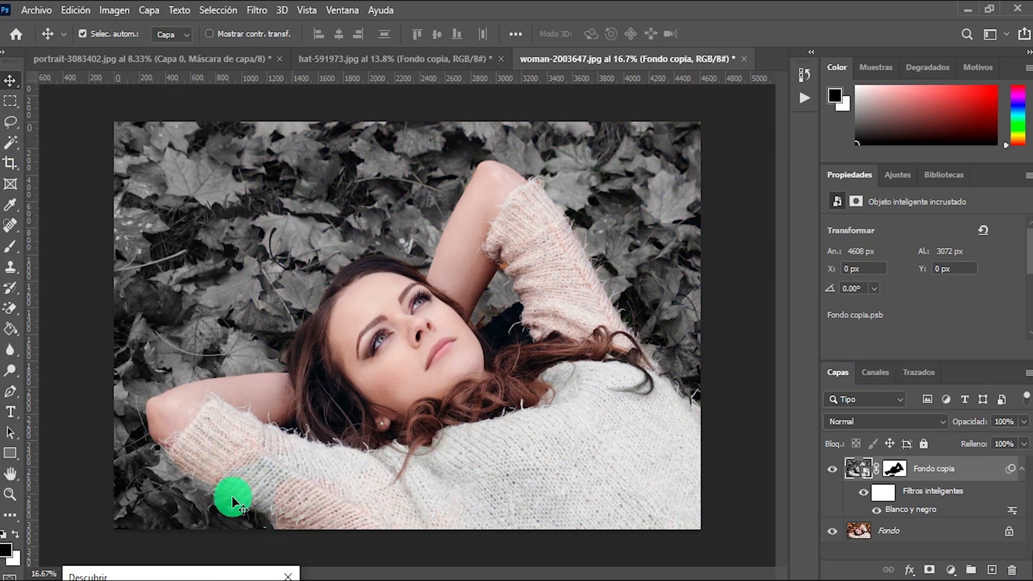
scroll(231, 495, "up", 3)
scroll(226, 506, "up", 2)
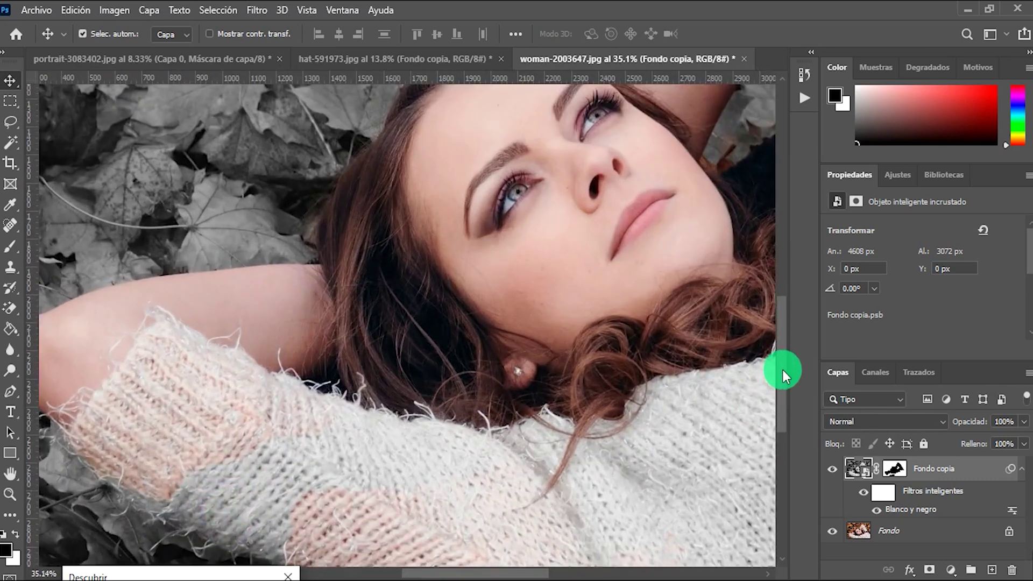
left_click_drag(783, 370, 786, 391)
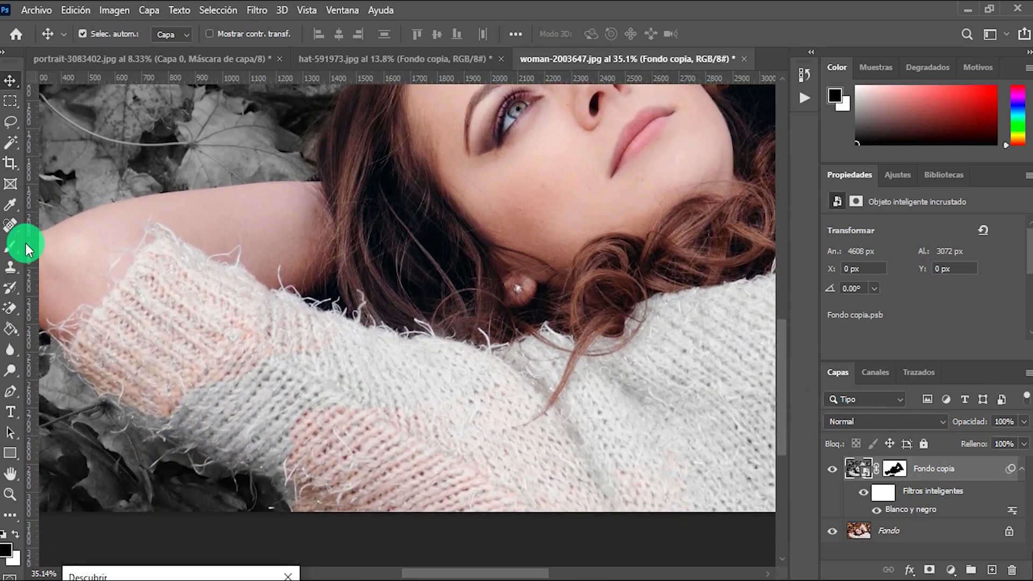
left_click(11, 251)
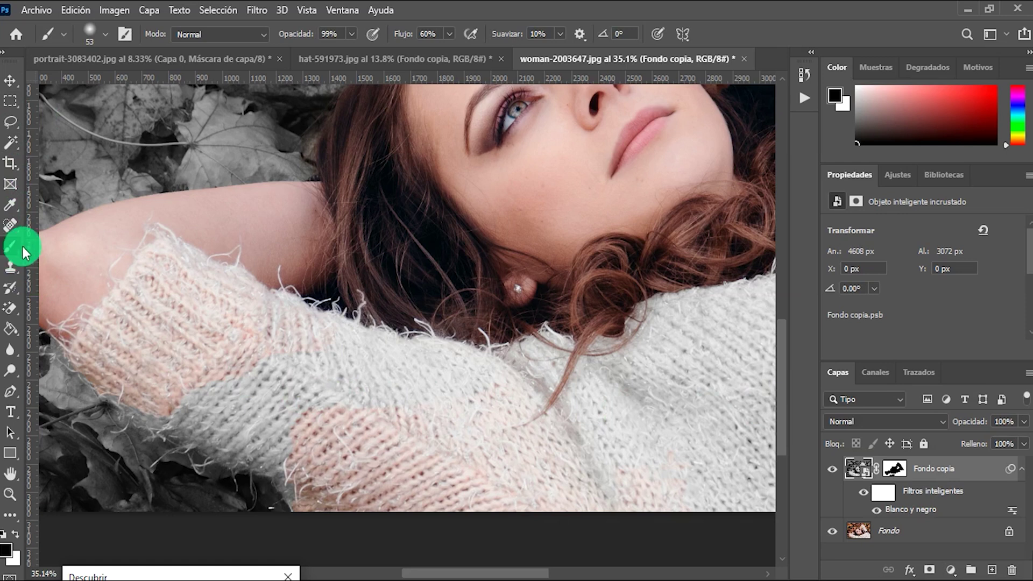
Paint the grey sweater sleeve back to colour on the Fondo copia mask with a ~116 px brush.
left_click(11, 250)
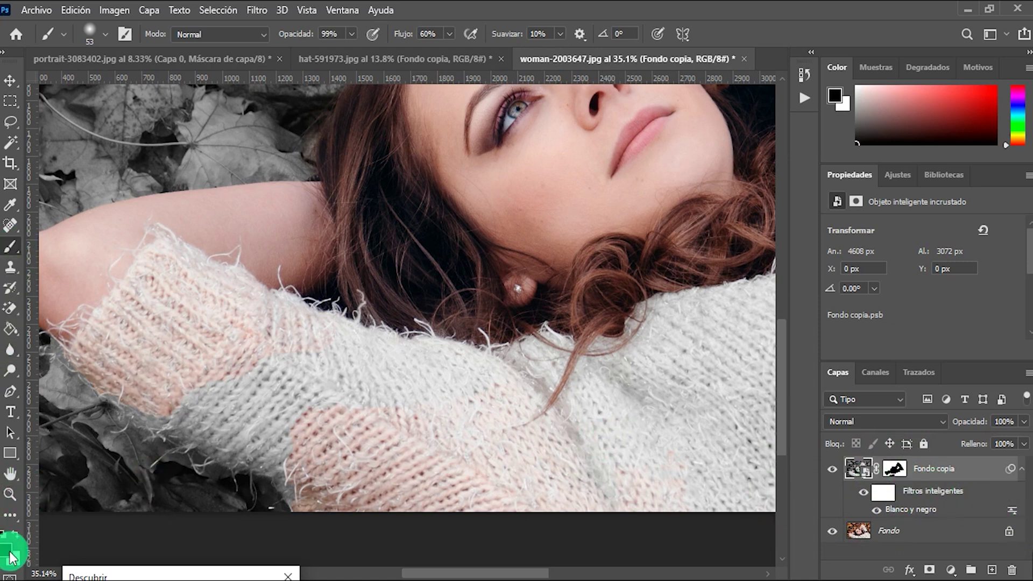
left_click(896, 470)
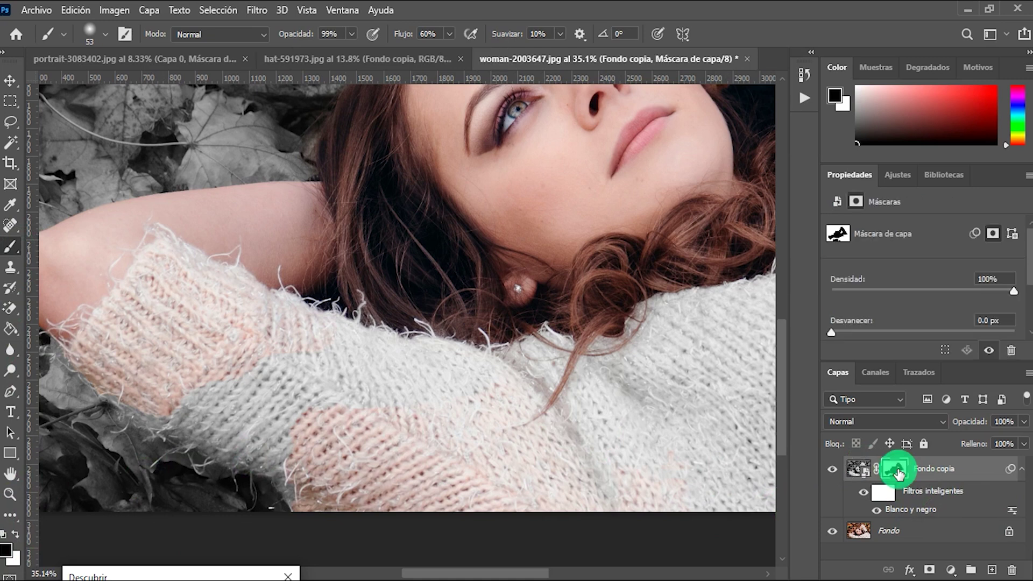
right_click(286, 388, "alt")
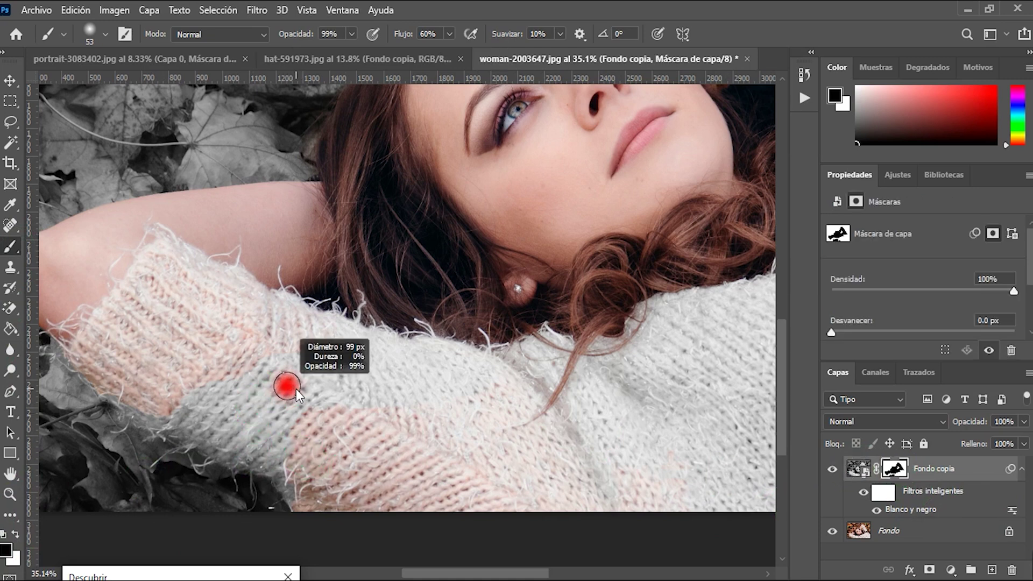
left_click_drag(296, 389, 296, 396)
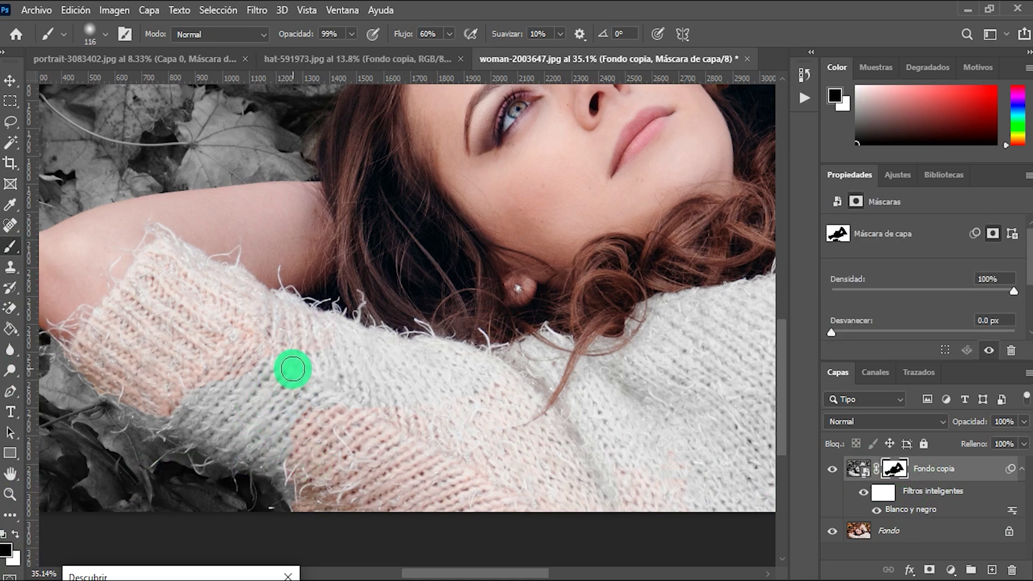
mouse_move(289, 379)
left_mouse_down()
mouse_move(259, 362)
mouse_move(213, 360)
left_mouse_up()
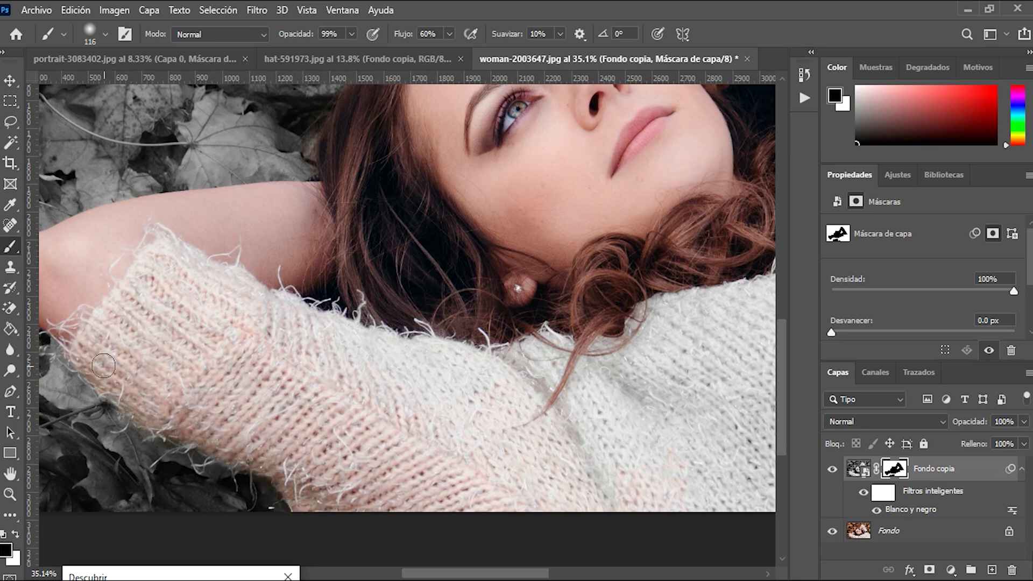
left_click_drag(503, 573, 565, 573)
key("bracketright")
key("bracketright")
key("bracketright")
Bring the sweater's shoulder into view and open the mask in Seleccionar y enmascarar.
scroll(694, 416, "down", 2)
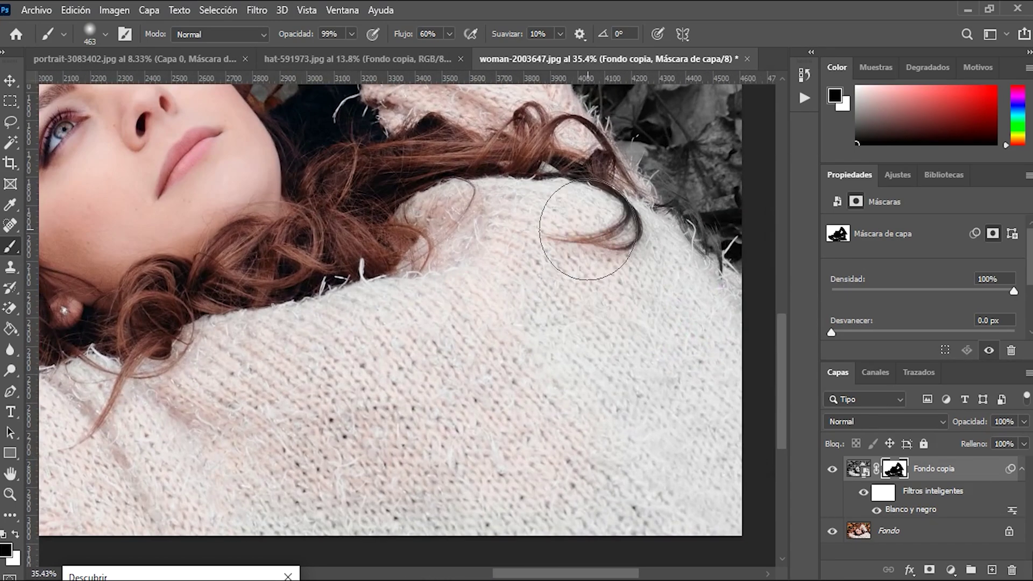
left_click_drag(249, 416, 579, 426)
scroll(578, 425, "down", 4)
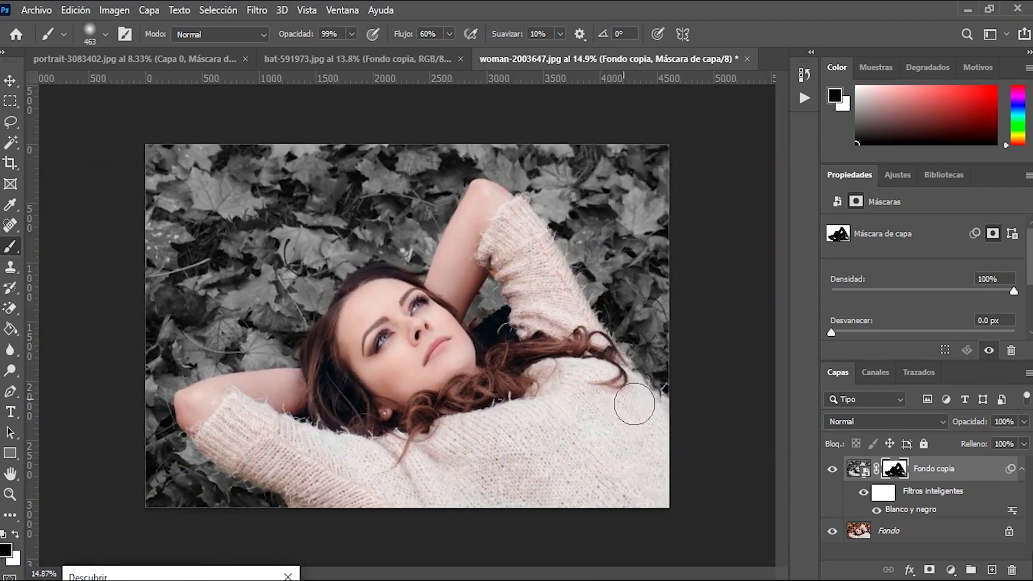
key("w")
scroll(473, 427, "up", 4)
double_click(896, 470)
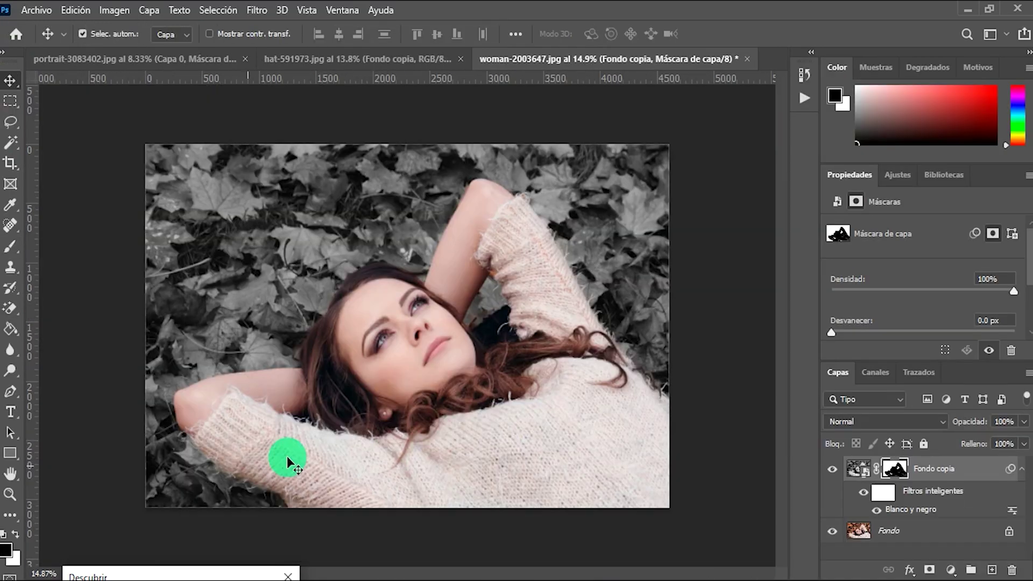
scroll(185, 472, "up", 1)
scroll(184, 472, "up", 2)
scroll(185, 473, "up", 1)
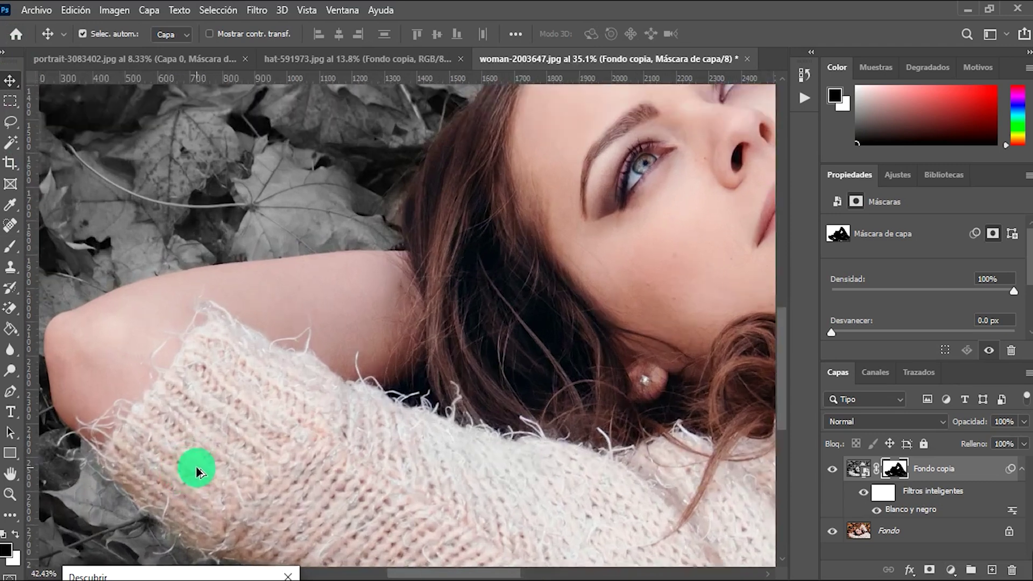
double_click(898, 472)
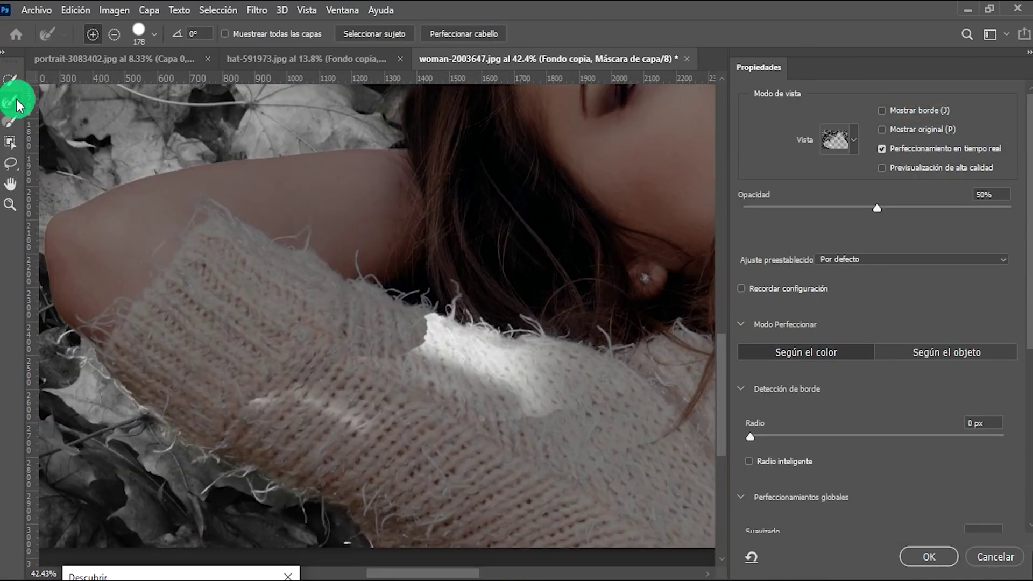
Refine the mask edge along the sweater sleeve and knit, then apply the refined mask.
mouse_move(374, 422)
left_mouse_down()
mouse_move(432, 355)
mouse_move(570, 376)
mouse_move(427, 321)
left_mouse_up()
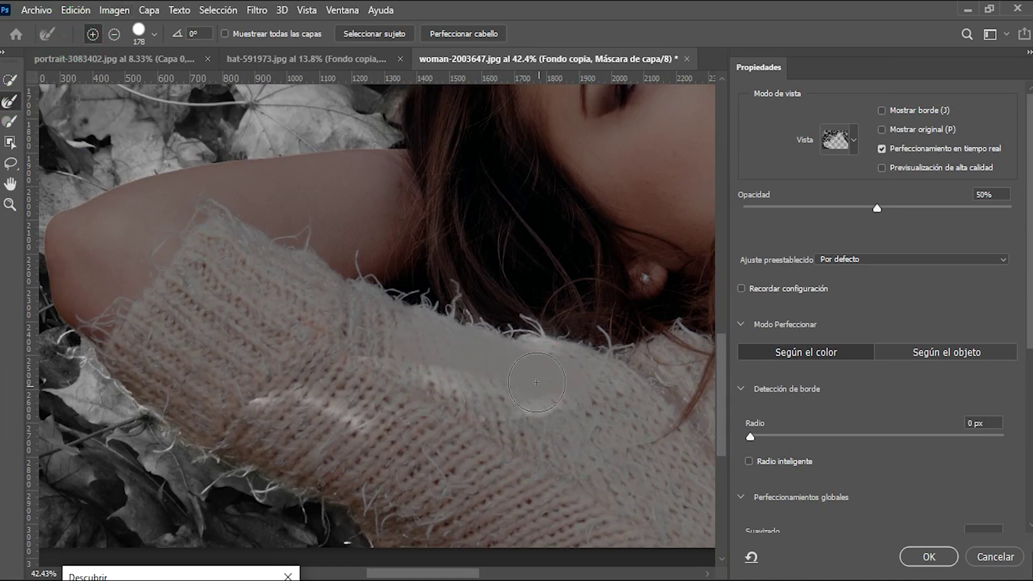
left_click_drag(332, 309, 267, 398)
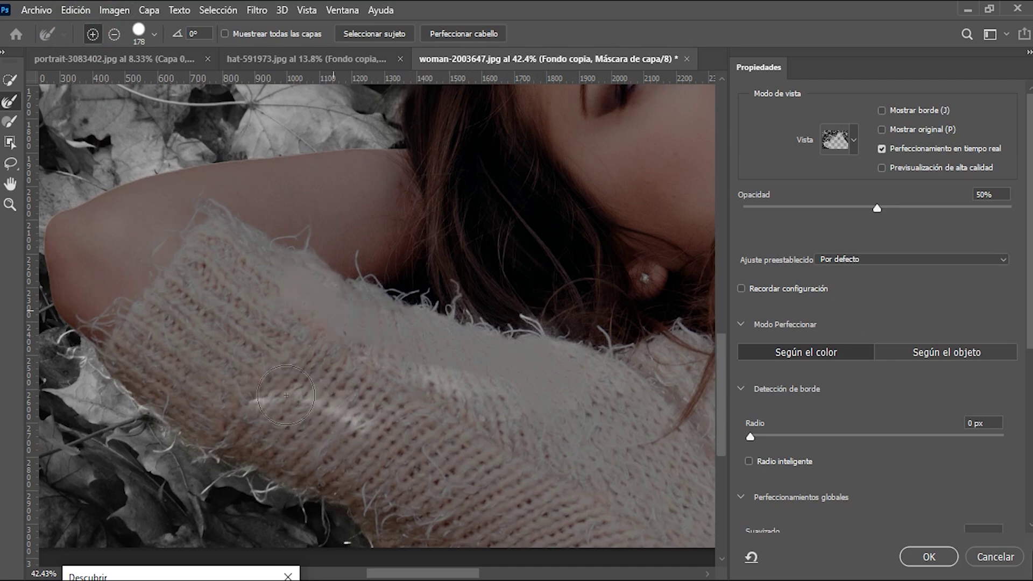
scroll(260, 397, "down", 3)
scroll(253, 392, "up", 5)
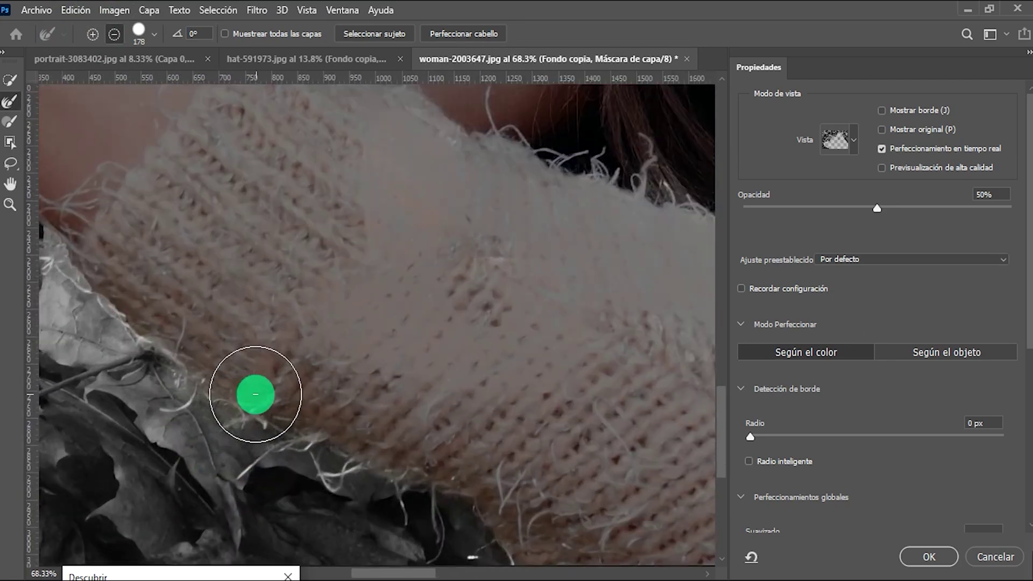
scroll(362, 455, "down", 3)
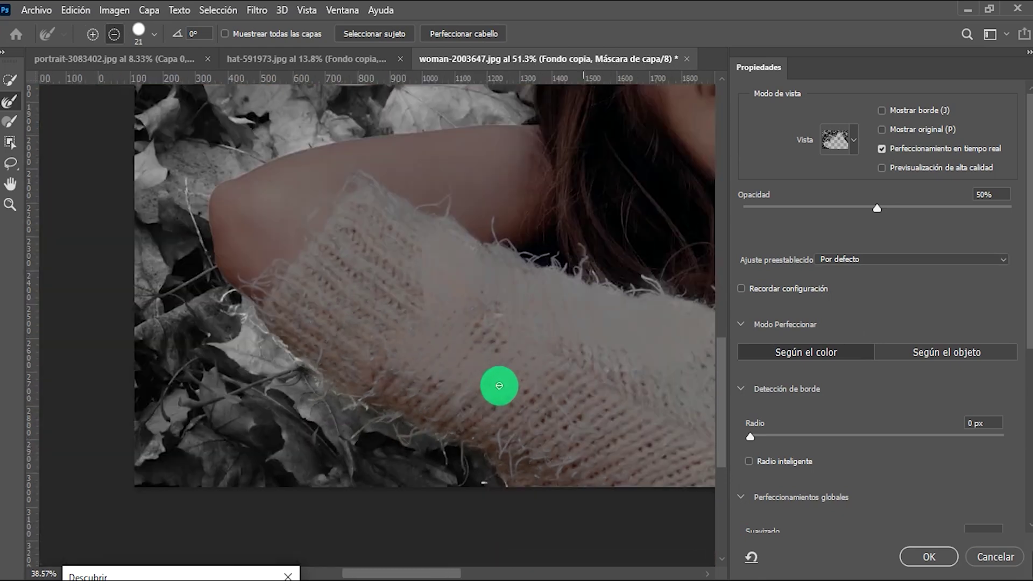
scroll(494, 385, "down", 2)
scroll(371, 339, "down", 1)
scroll(372, 338, "down", 1)
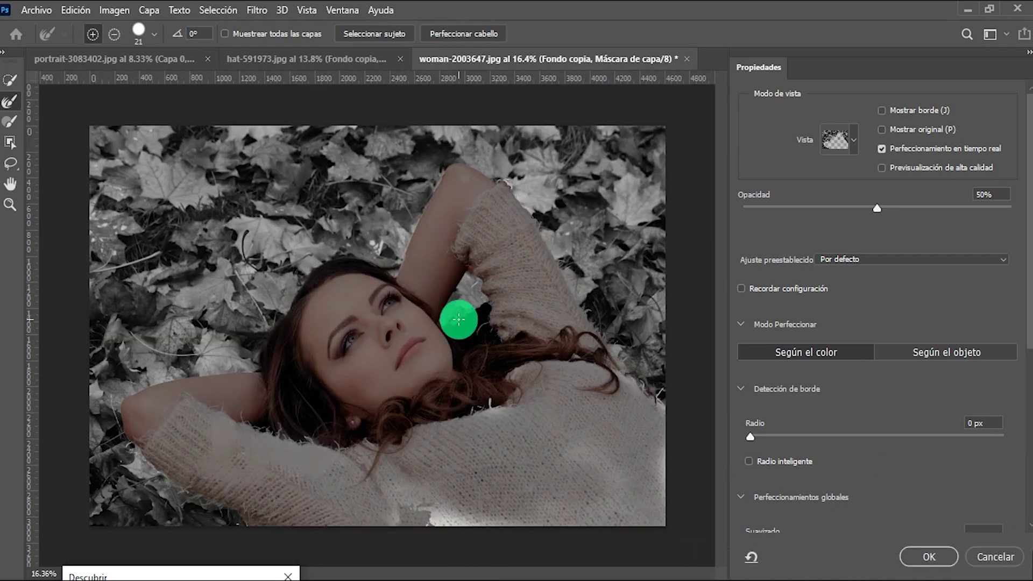
scroll(859, 512, "down", 5)
left_click(923, 557)
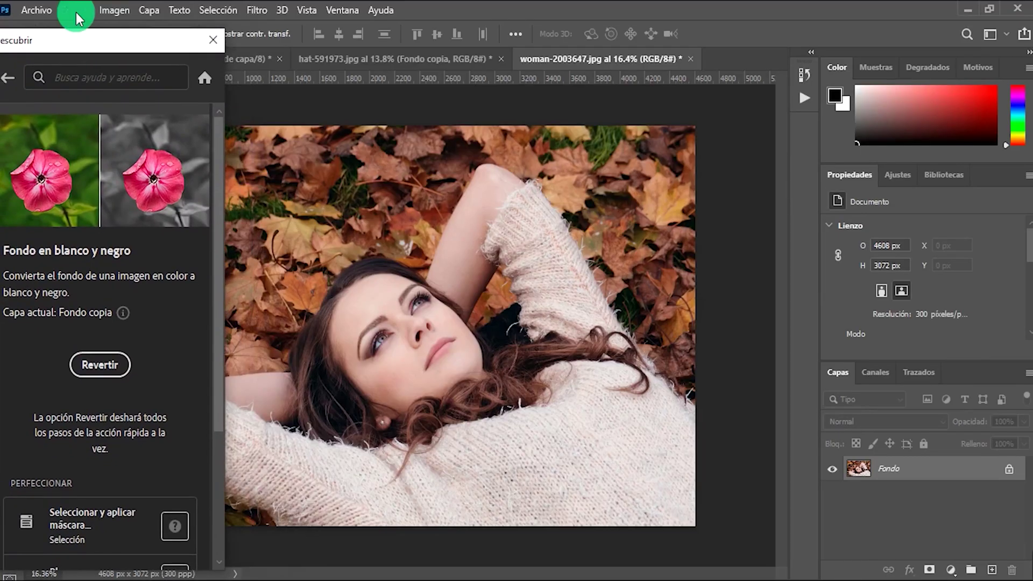
Return to Acciones rápidas and apply Mejorar imagen to the woman photo.
left_click(7, 78)
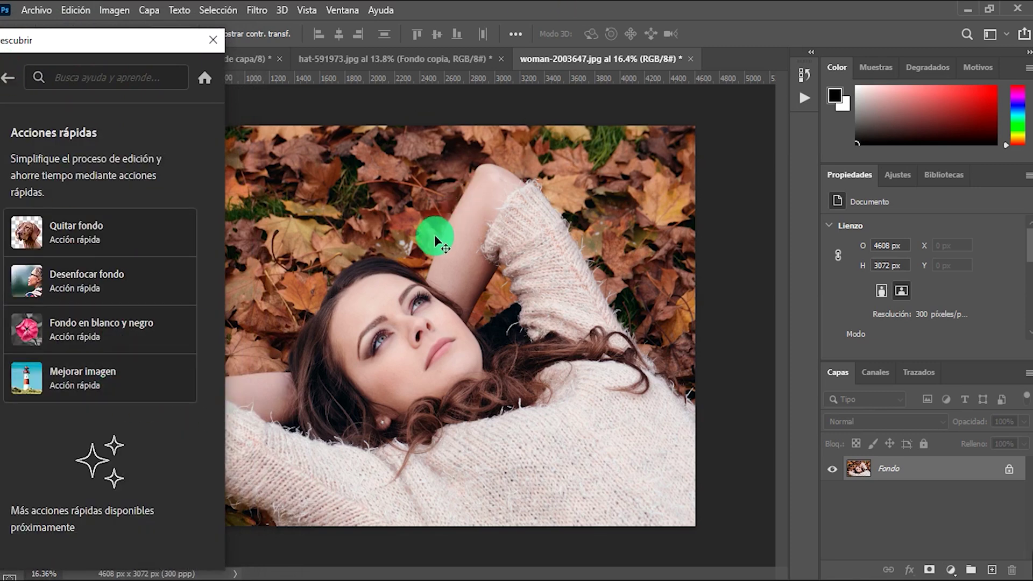
scroll(407, 330, "up", 2)
scroll(407, 330, "up", 2)
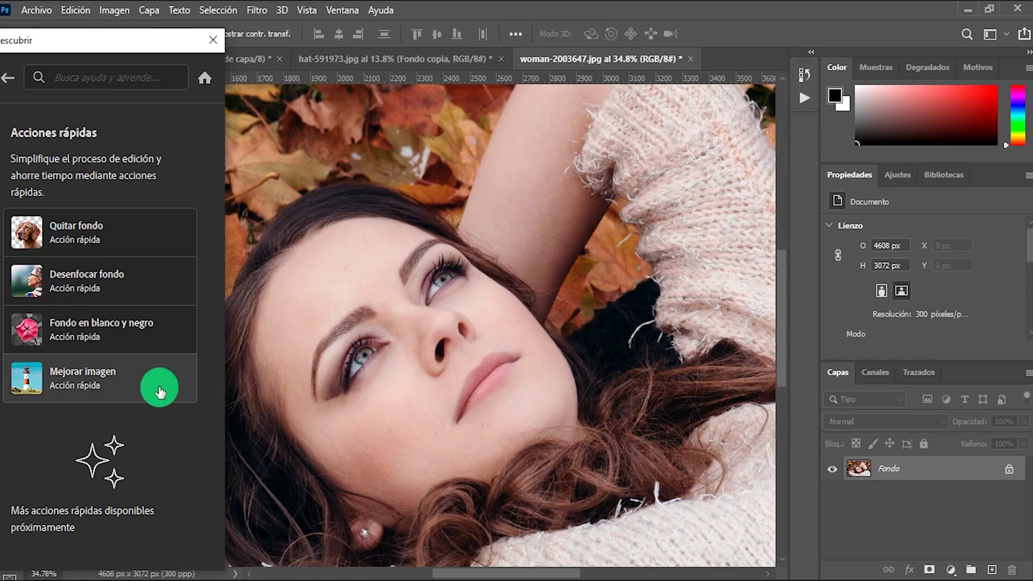
left_click(106, 380)
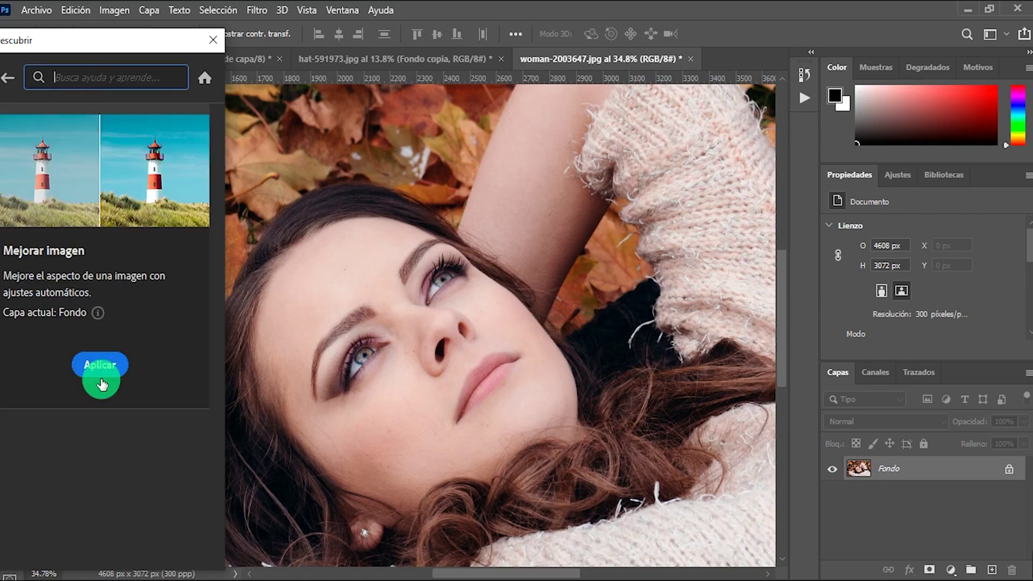
left_click(102, 368)
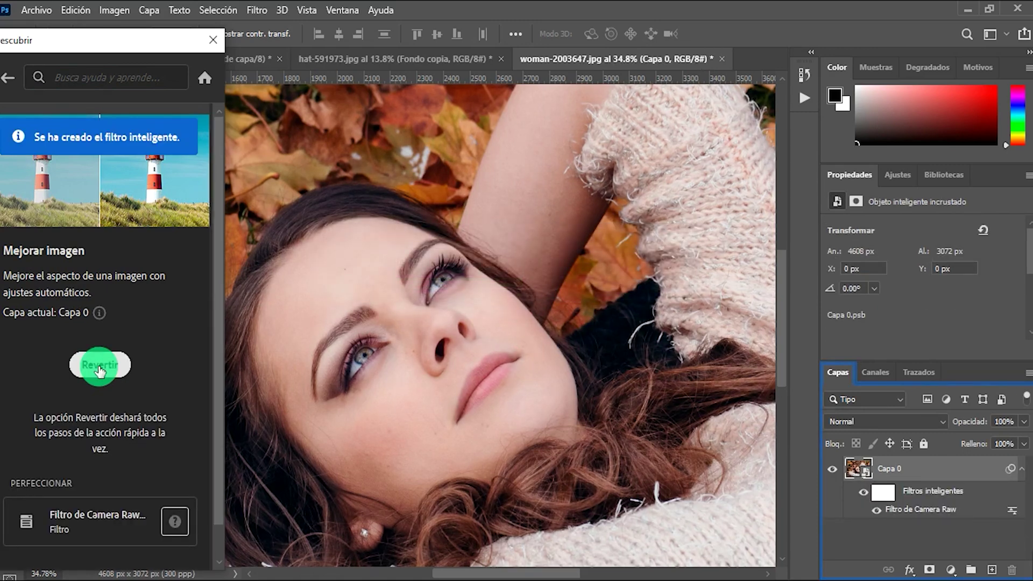
Close Discover and toggle the Camera Raw smart filter off and on to compare.
left_click(211, 40)
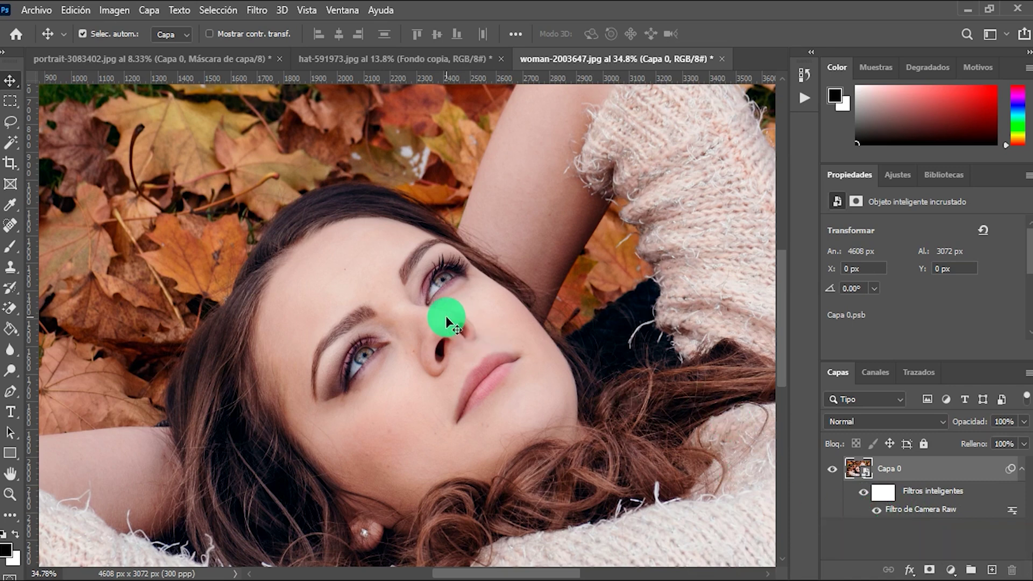
scroll(370, 358, "up", 1)
scroll(370, 358, "up", 4)
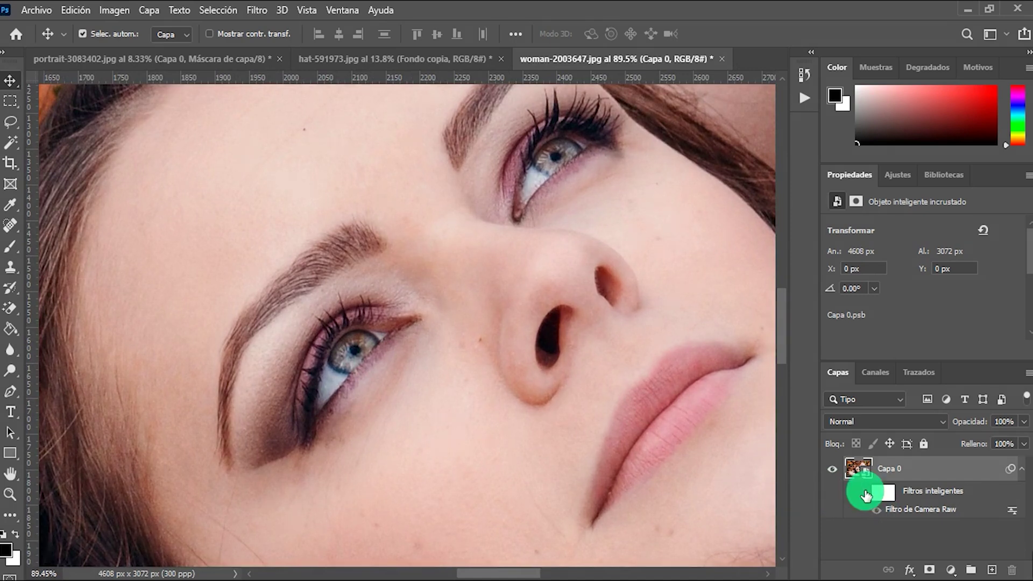
left_click(865, 496)
left_click(865, 495)
left_click(866, 495)
scroll(447, 377, "down", 3)
scroll(447, 377, "down", 2)
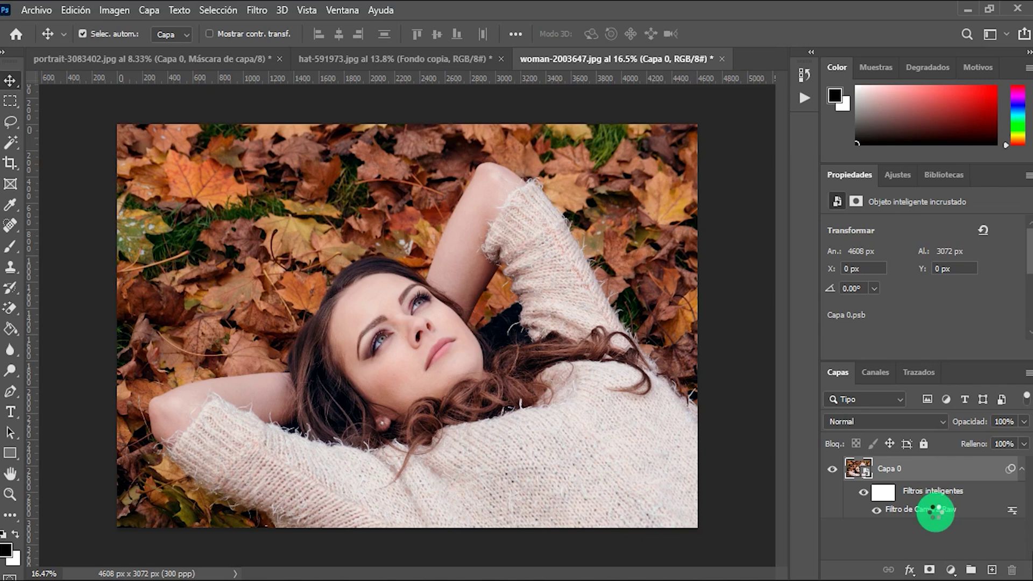
double_click(935, 510)
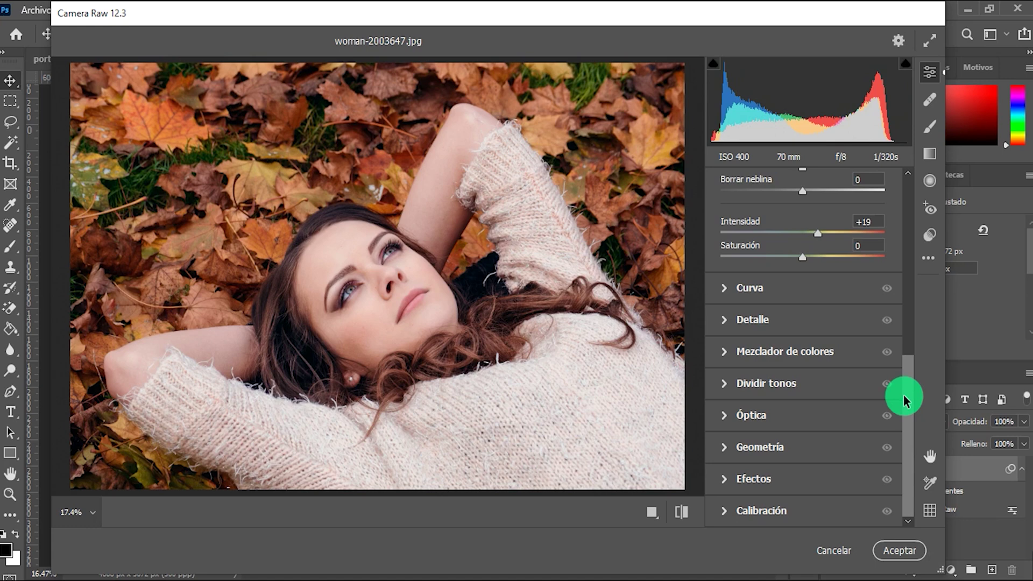
left_click_drag(903, 401, 916, 250)
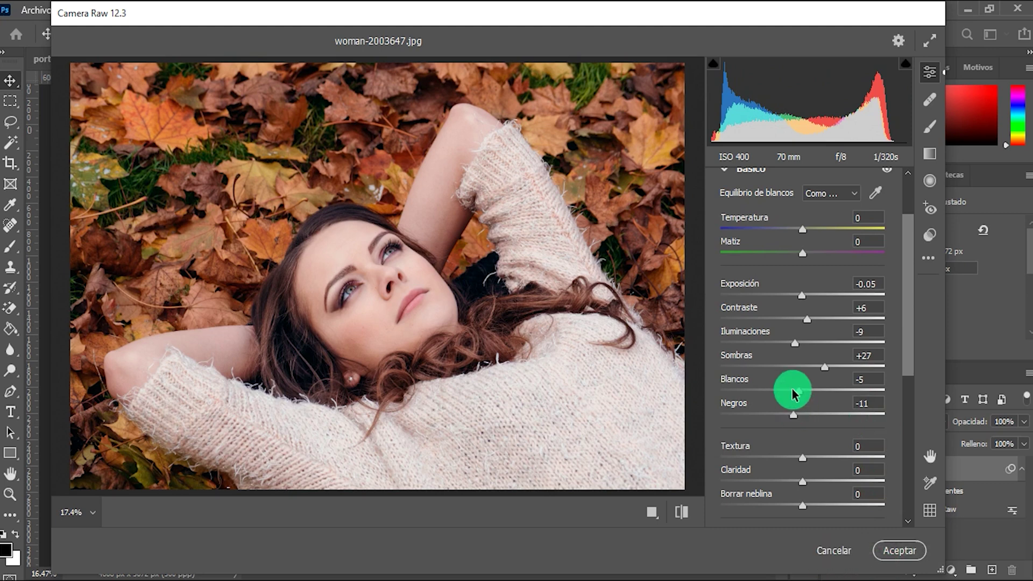
left_click(844, 560)
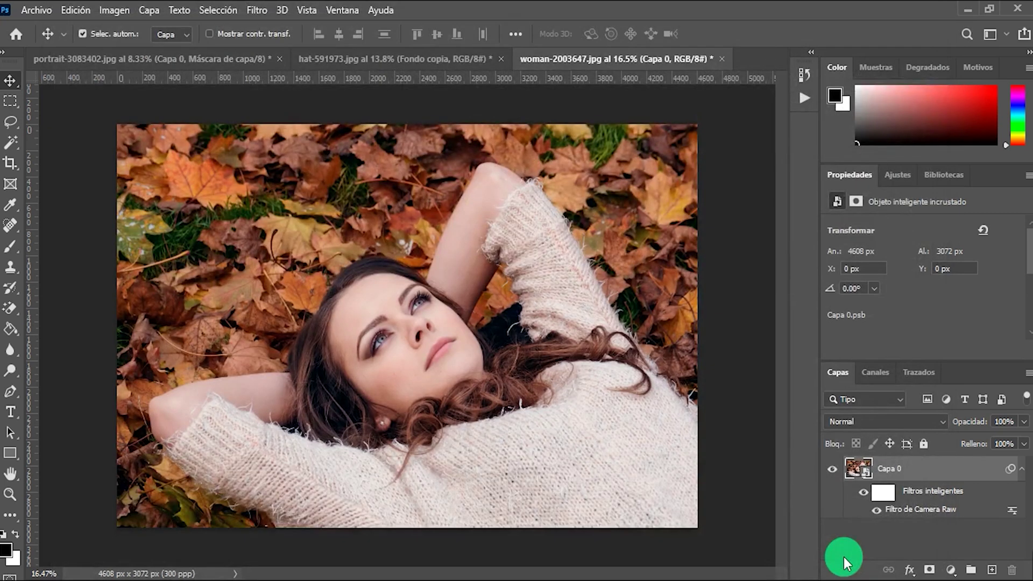